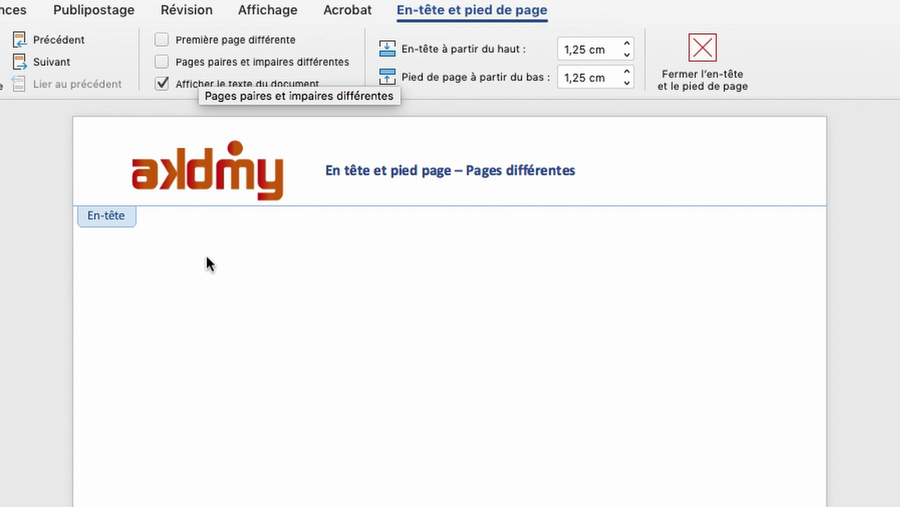
- Leave header editing and insert a blank page into the document
double_click(188, 303)
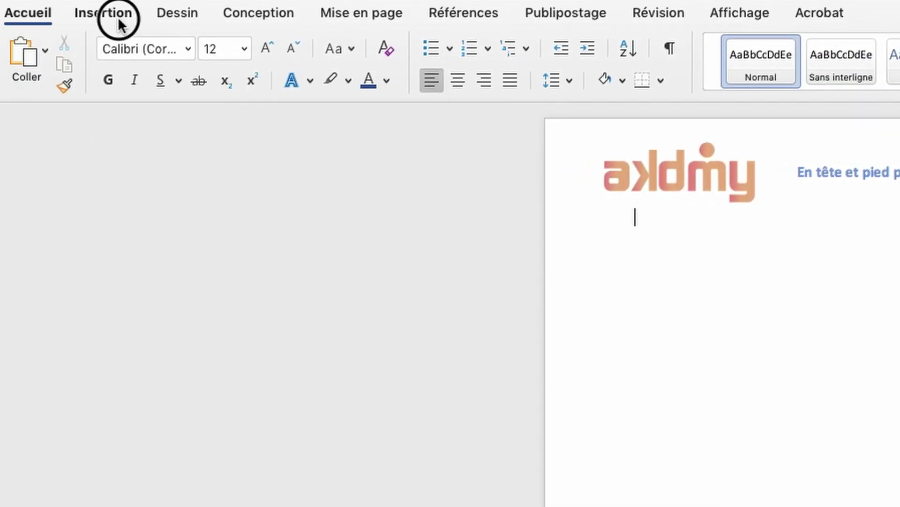
click(117, 16)
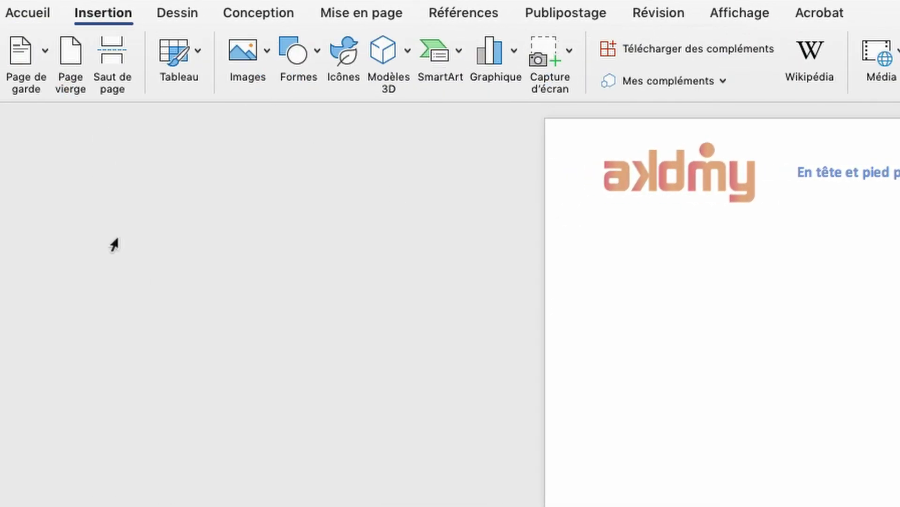
click(64, 60)
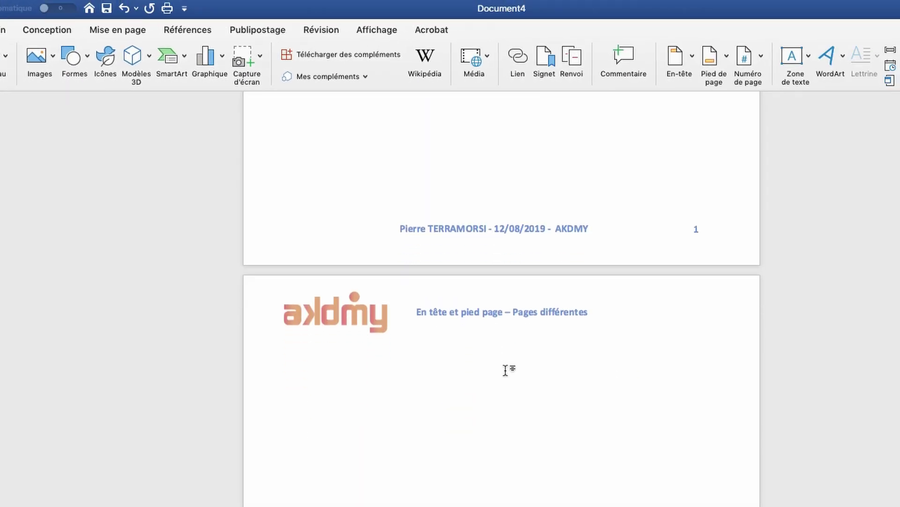
- Examine the header and footer on the document's successive pages
scroll(506, 370, down, 5)
scroll(505, 370, up, 8)
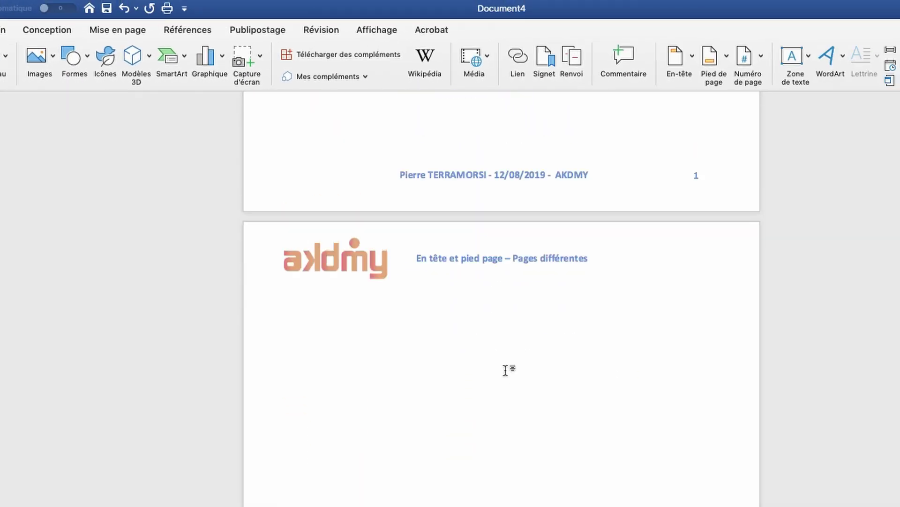
scroll(506, 370, down, 8)
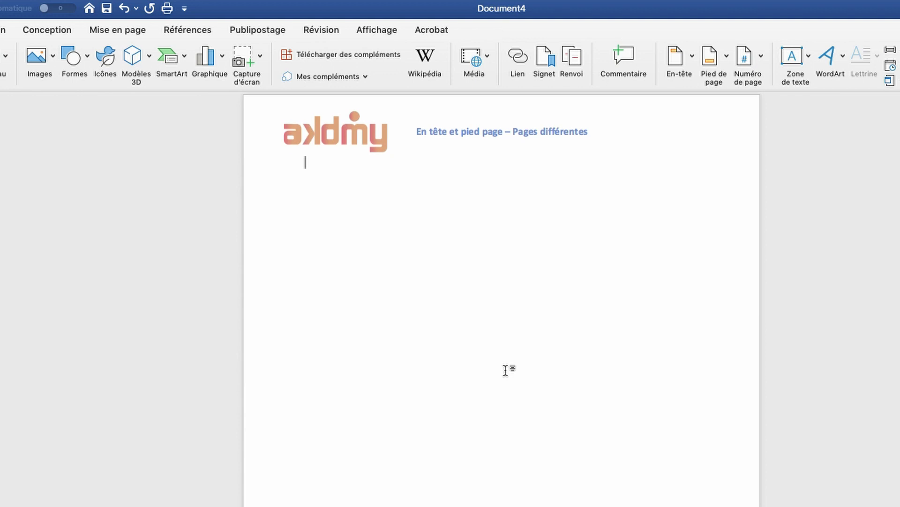
scroll(505, 370, down, 2)
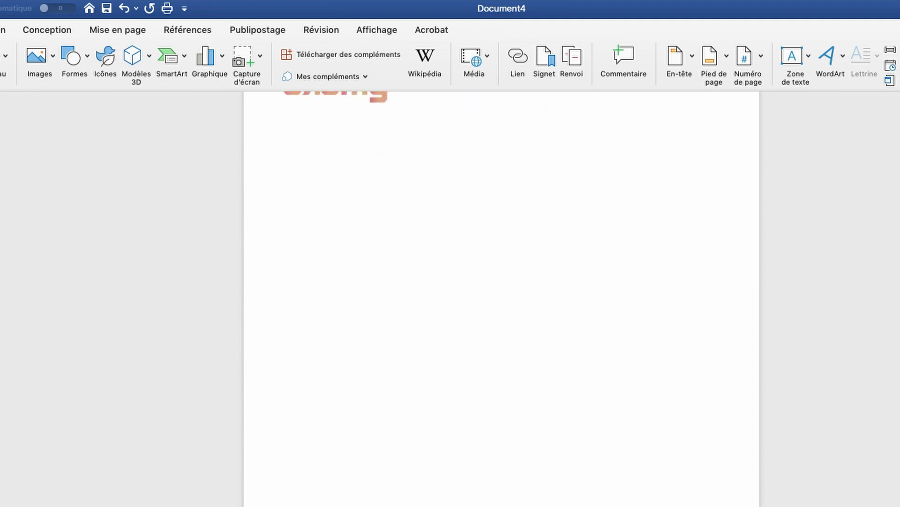
scroll(628, 380, up, 10)
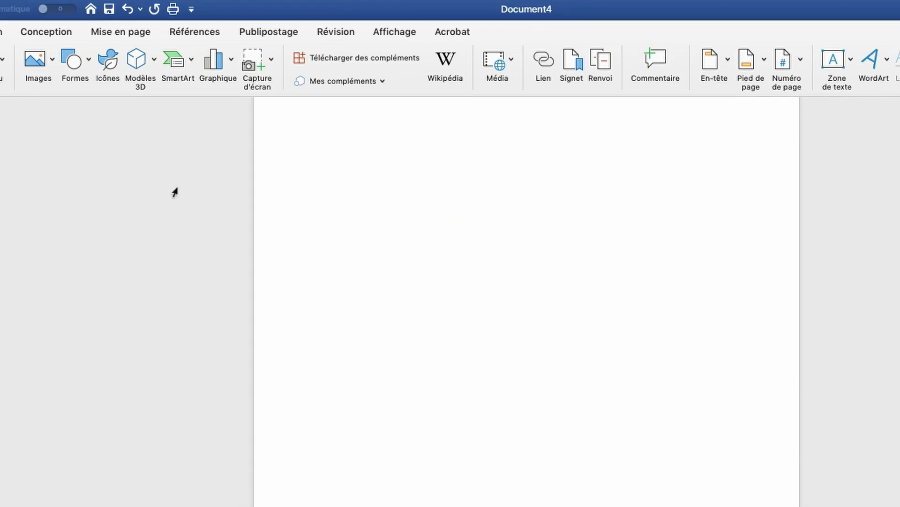
scroll(525, 352, up, 2)
scroll(525, 353, up, 10)
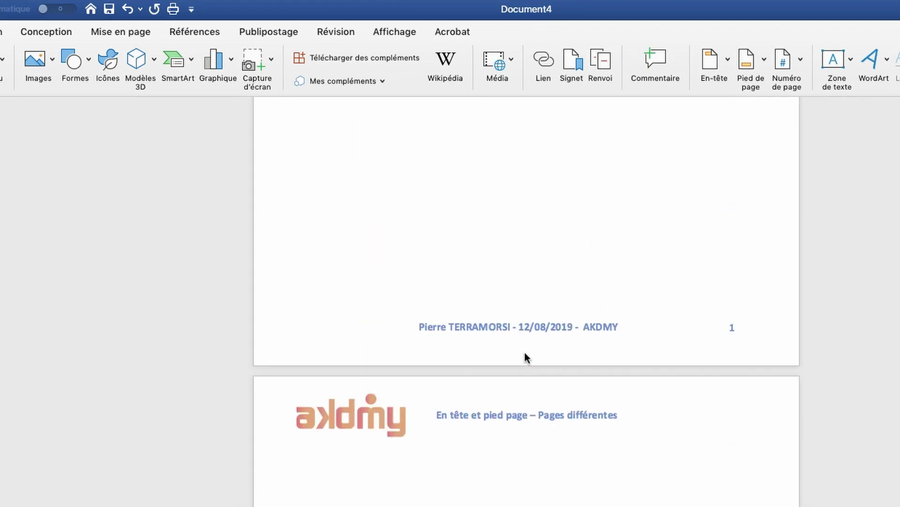
scroll(525, 353, down, 10)
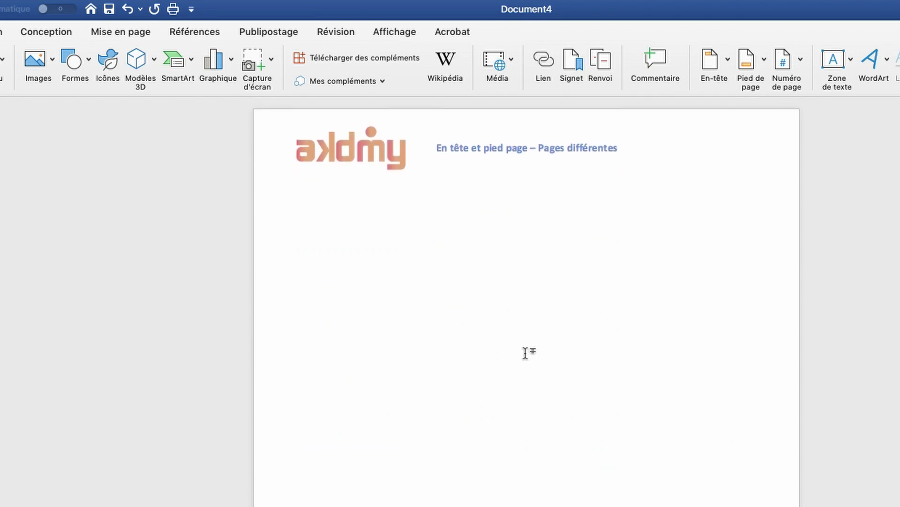
- Enable a different first page (Première page différente) for the header and footer, and return to the body text
double_click(465, 155)
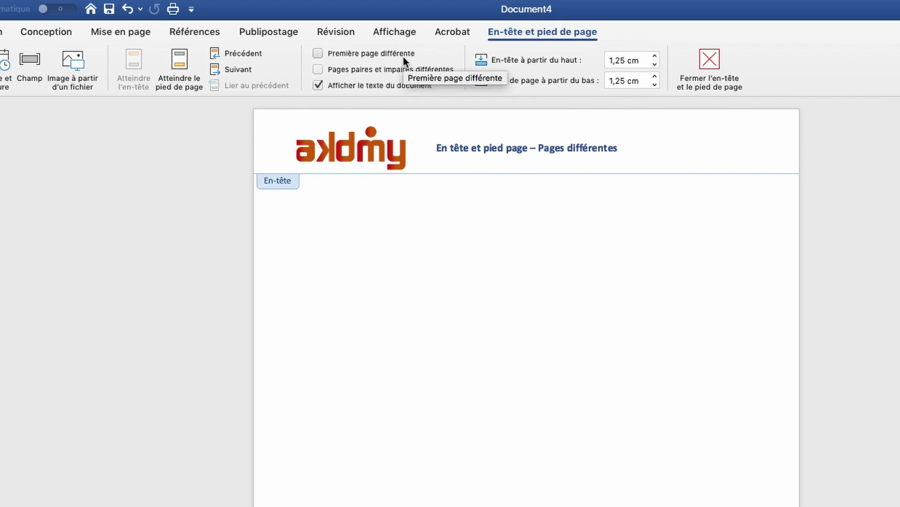
click(319, 54)
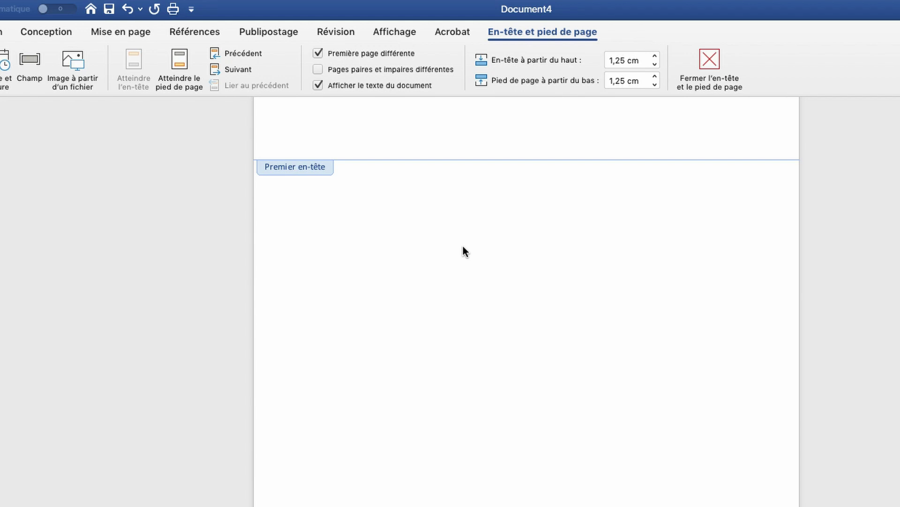
scroll(463, 247, down, 10)
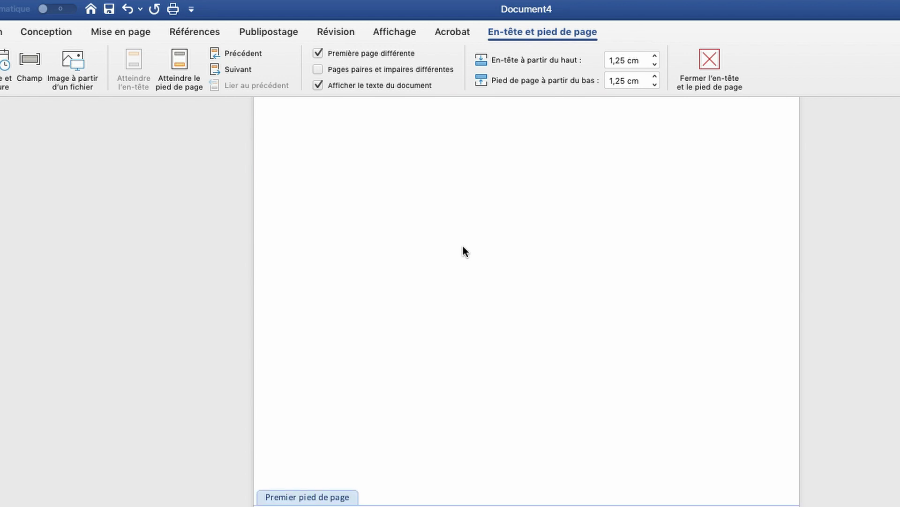
scroll(463, 252, up, 10)
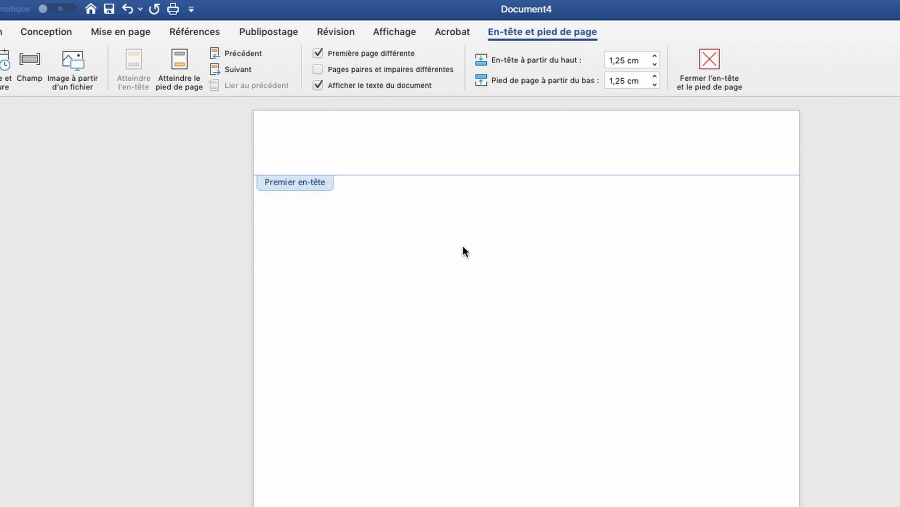
scroll(463, 252, down, 10)
scroll(463, 252, up, 10)
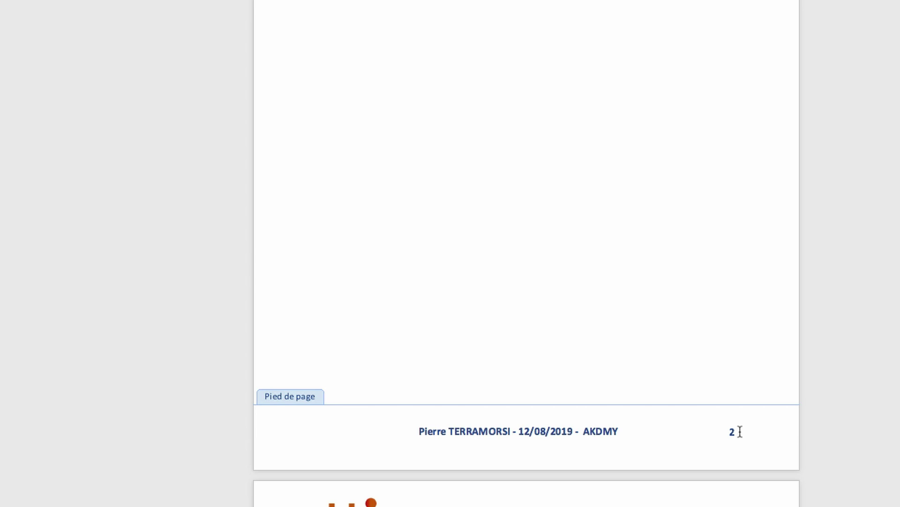
scroll(602, 218, up, 15)
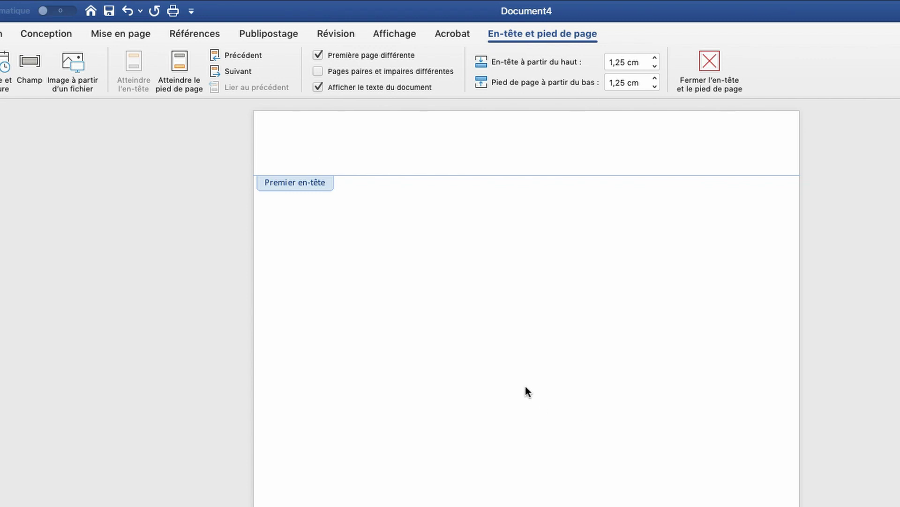
double_click(441, 341)
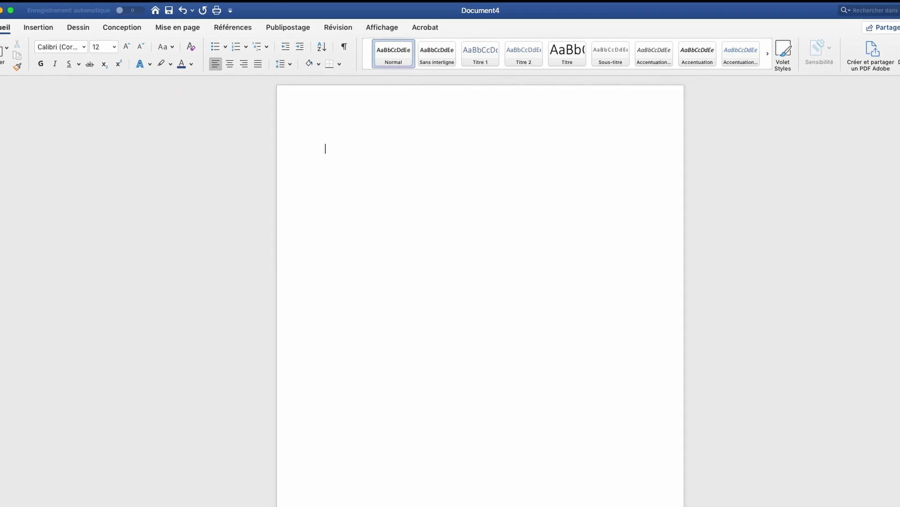
- Place the akdmy logo image on the first page and enlarge it beyond the page margin
drag(478, 506, 476, 272)
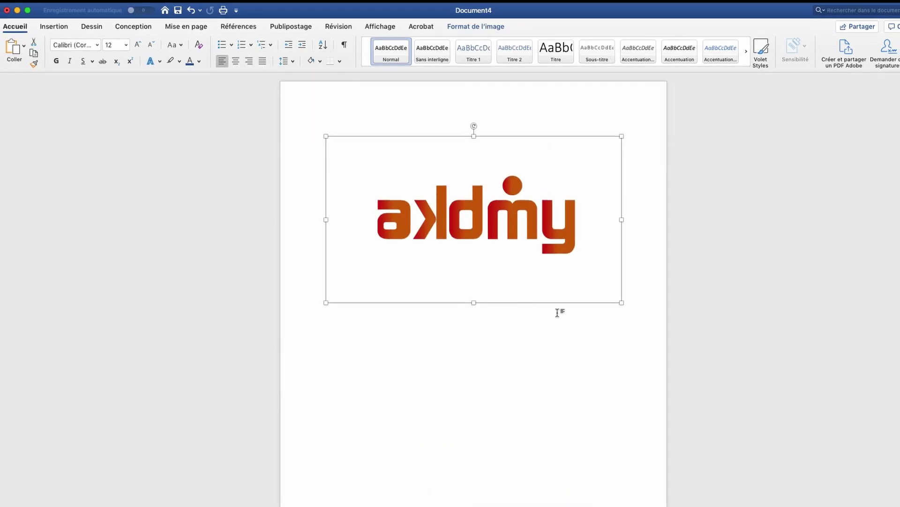
drag(622, 303, 717, 356)
drag(522, 245, 559, 289)
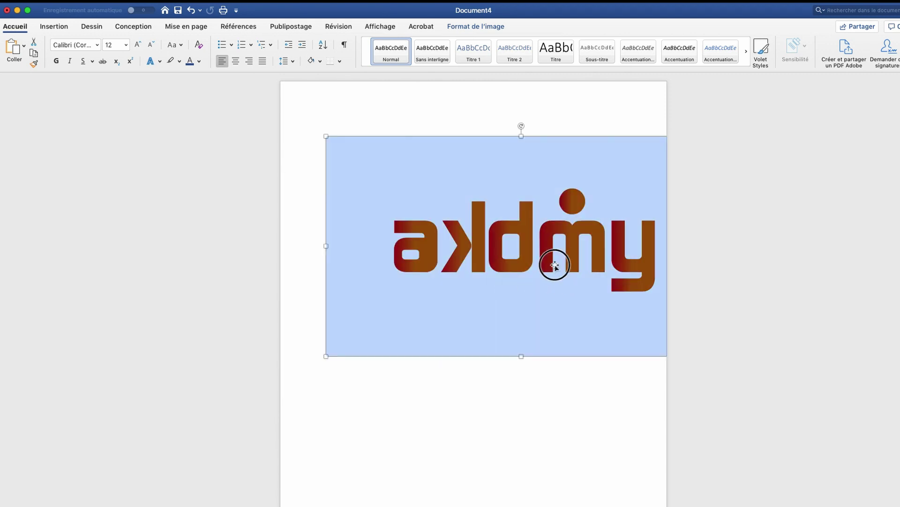
- Set the logo's text wrapping style to Devant le texte
right_click(525, 269)
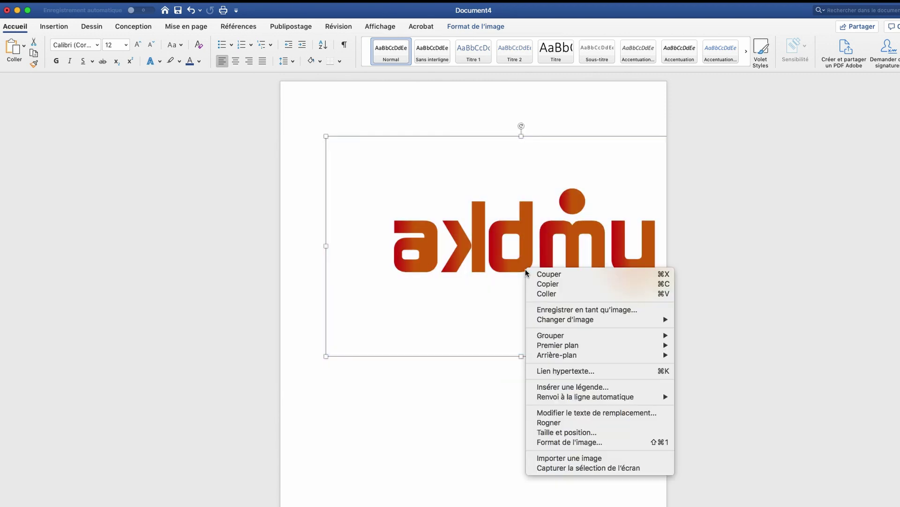
click(575, 433)
click(592, 91)
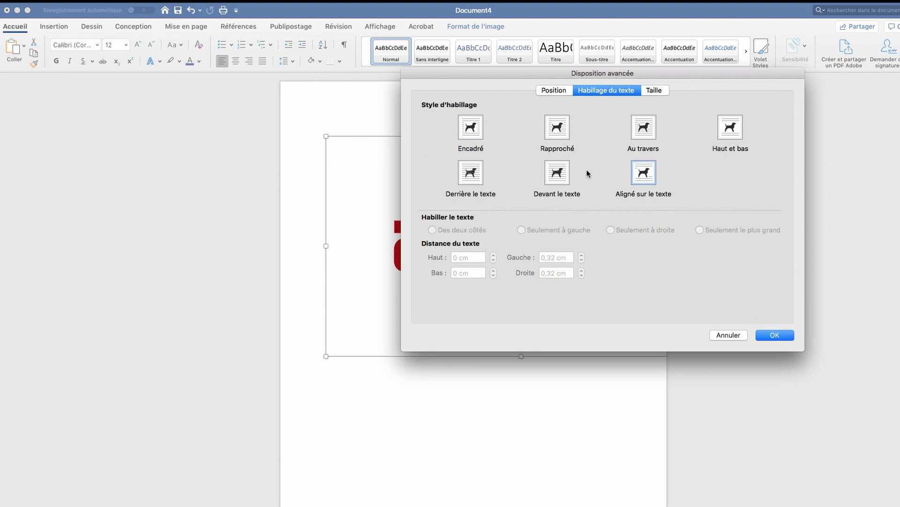
click(562, 178)
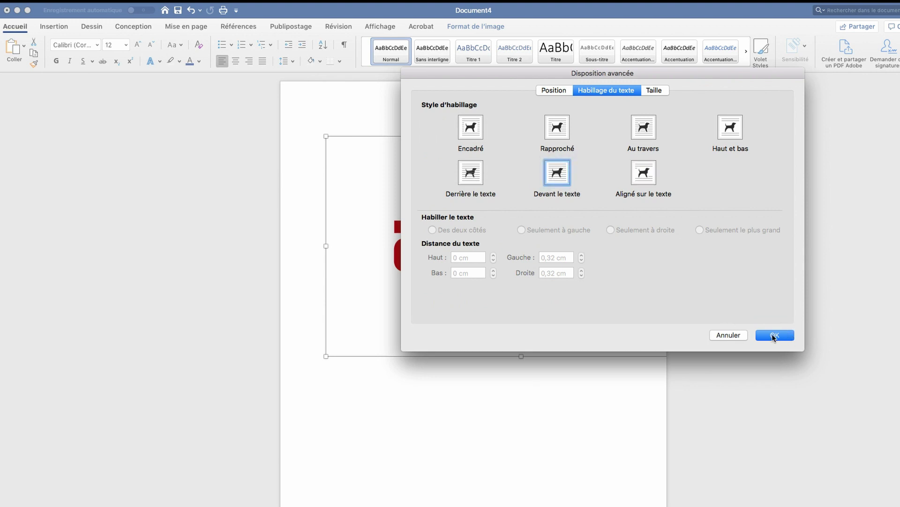
click(775, 335)
- Reduce the logo and centre it horizontally in the upper half of the first page
mouse_move(557, 272)
mouse_down()
mouse_move(518, 267)
mouse_move(540, 274)
mouse_up()
drag(643, 356, 611, 332)
drag(496, 247, 533, 302)
click(747, 265)
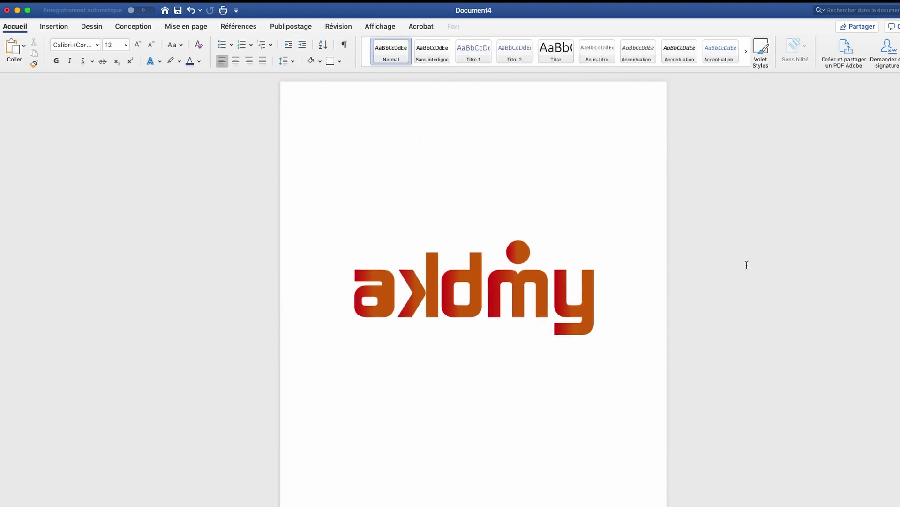
- Reopen the first-page header and enable different odd and even pages (Pages paires et impaires différentes)
scroll(747, 265, down, 5)
scroll(299, 151, up, 2)
scroll(542, 223, down, 10)
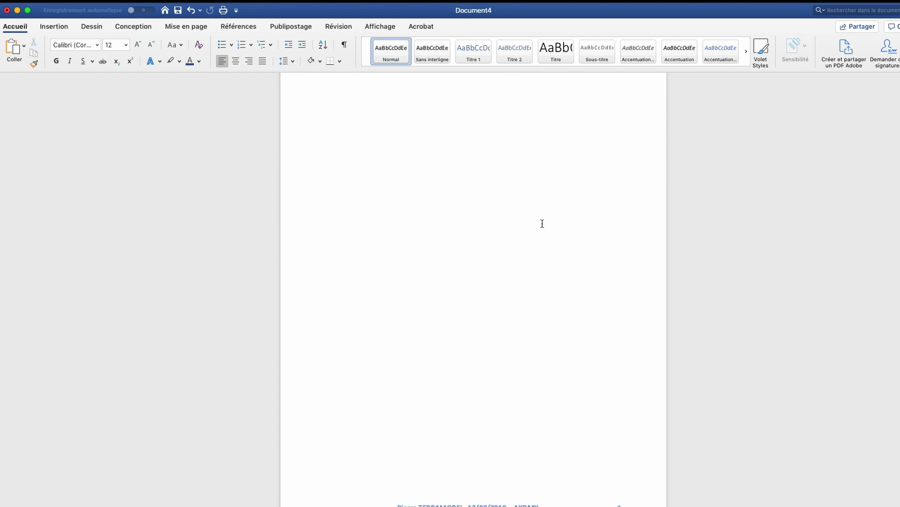
scroll(542, 224, down, 10)
scroll(505, 170, up, 10)
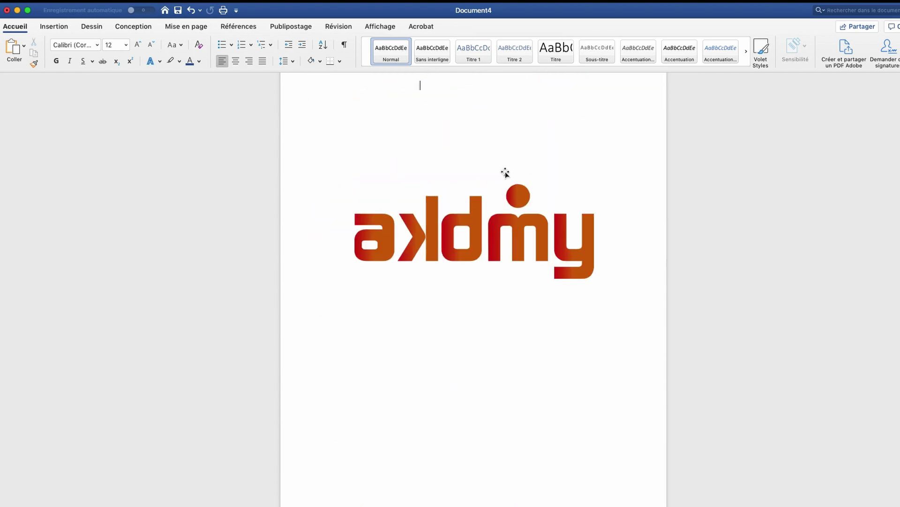
double_click(430, 115)
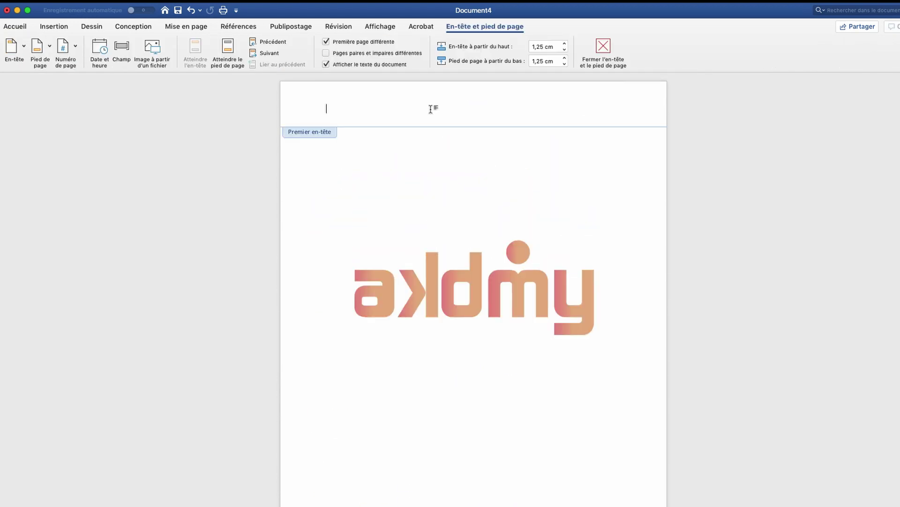
click(326, 54)
- Examine the headers and footers of the first, even and odd pages
scroll(499, 279, down, 15)
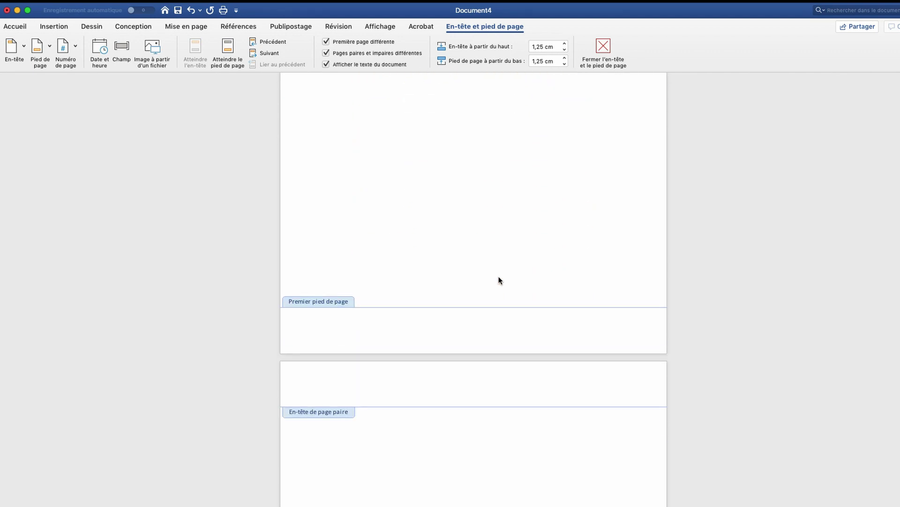
scroll(499, 280, up, 10)
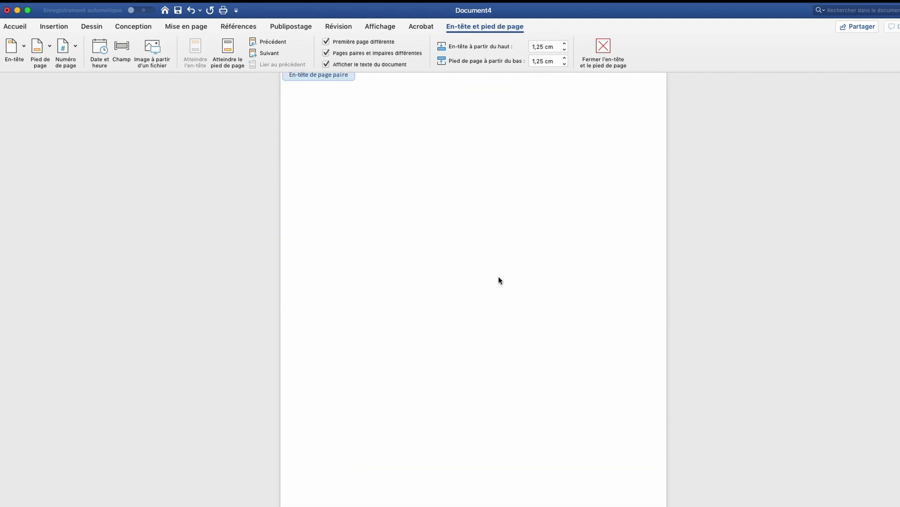
scroll(539, 288, down, 8)
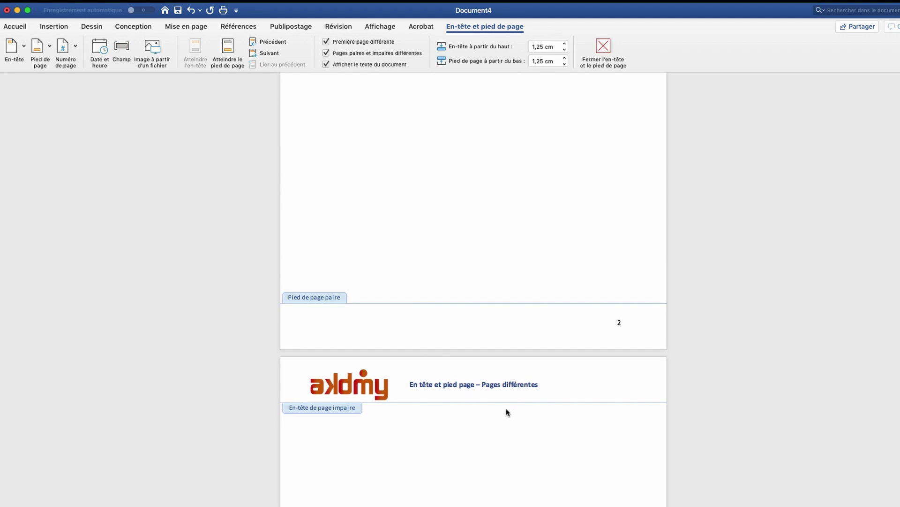
scroll(516, 407, up, 10)
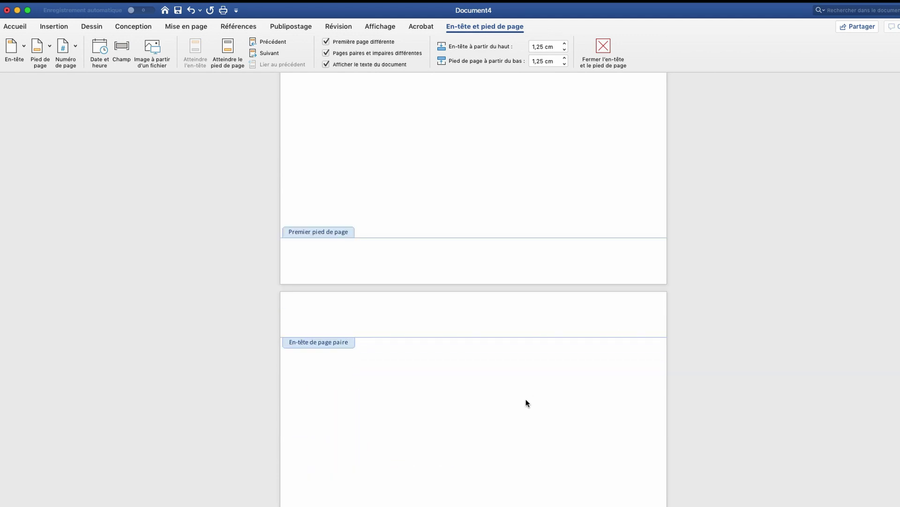
scroll(444, 229, down, 8)
scroll(443, 229, up, 12)
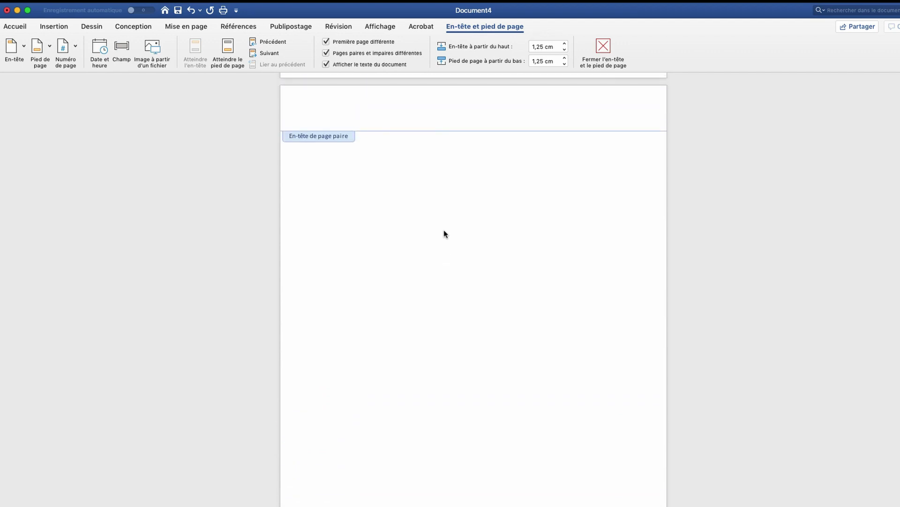
scroll(444, 230, down, 2)
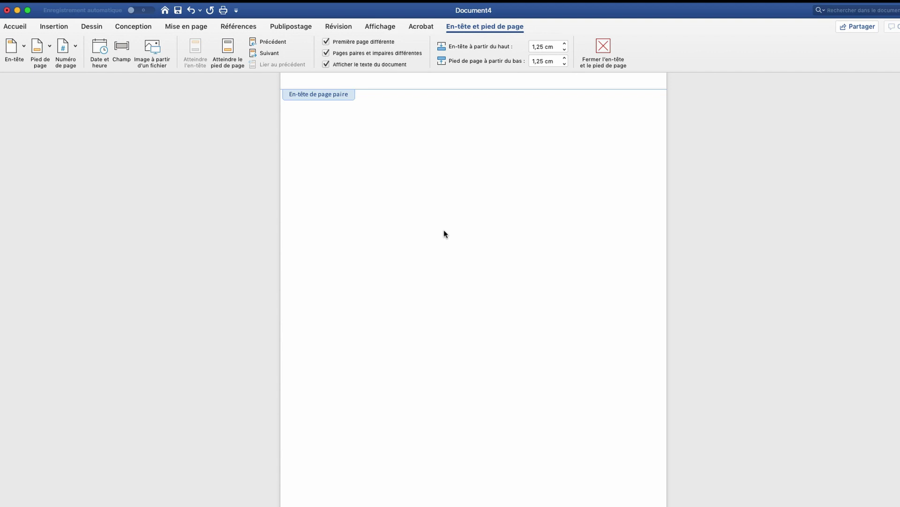
scroll(444, 230, up, 10)
scroll(444, 231, down, 10)
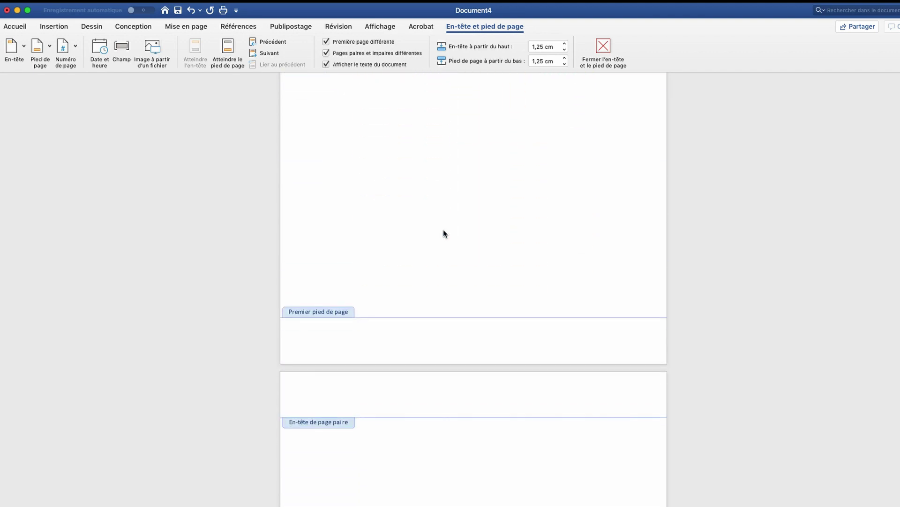
scroll(445, 233, down, 5)
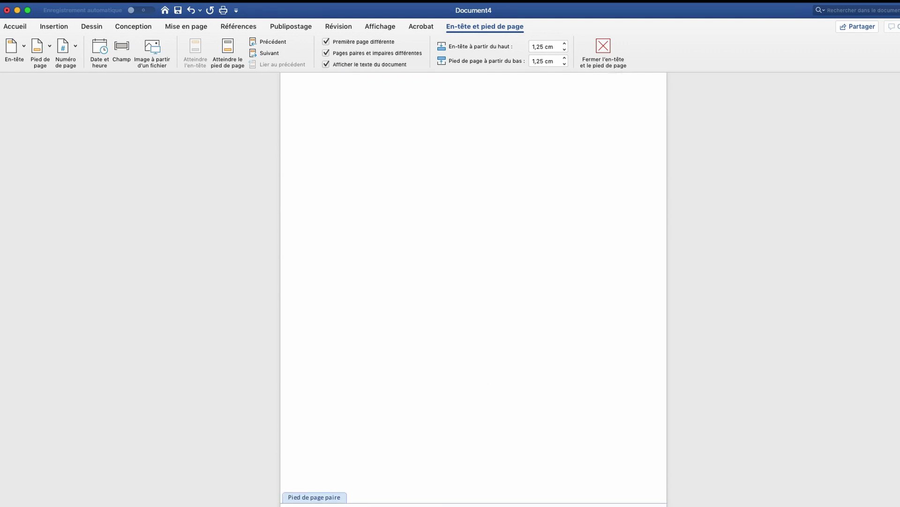
scroll(473, 289, down, 4)
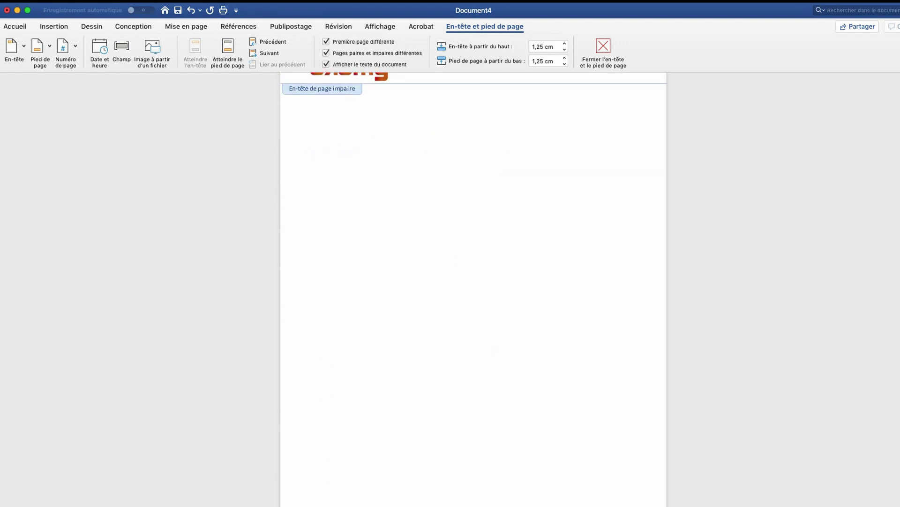
scroll(426, 347, up, 5)
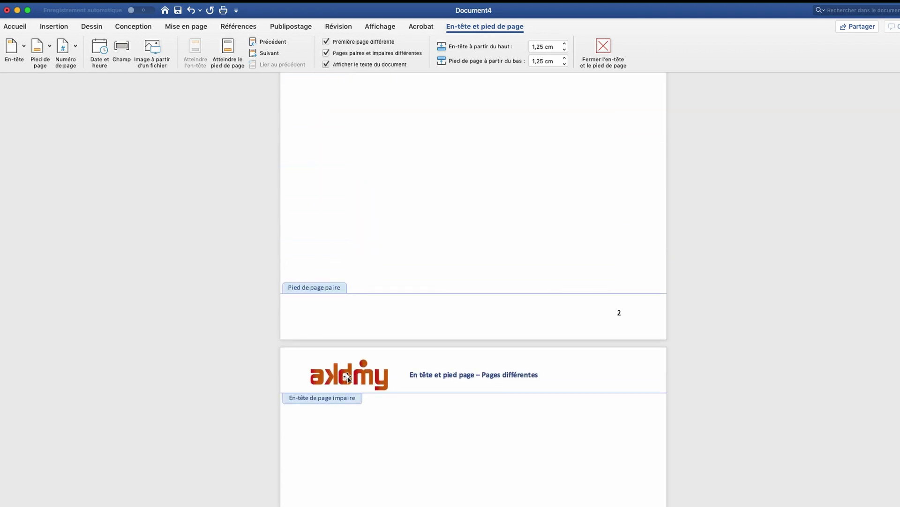
- Copy the logo from the odd-page header and place the copy at the right end of the even-page header on page 2
scroll(440, 344, up, 8)
scroll(438, 339, down, 9)
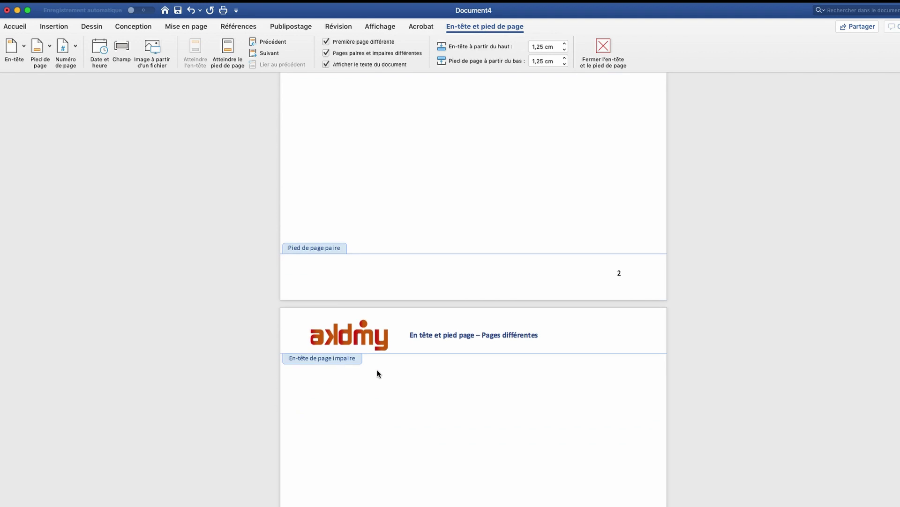
click(360, 336)
drag(360, 335, 571, 87)
scroll(567, 230, up, 10)
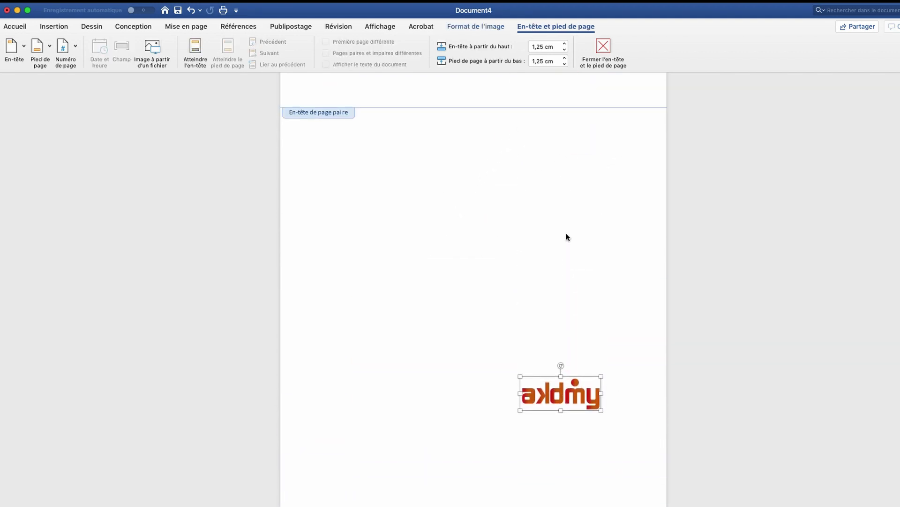
drag(567, 238, 611, 105)
- Compare the logo placement in the even-page and odd-page headers, and check the first page
scroll(578, 243, down, 8)
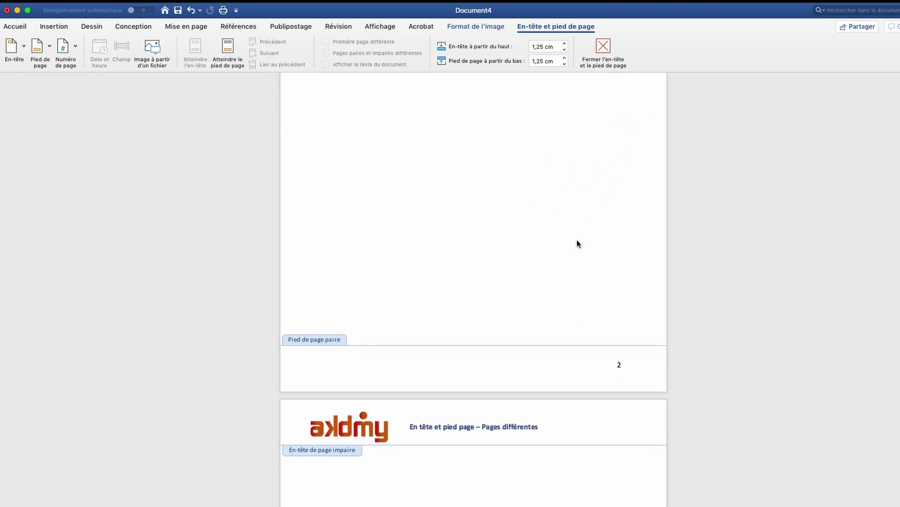
scroll(578, 243, up, 12)
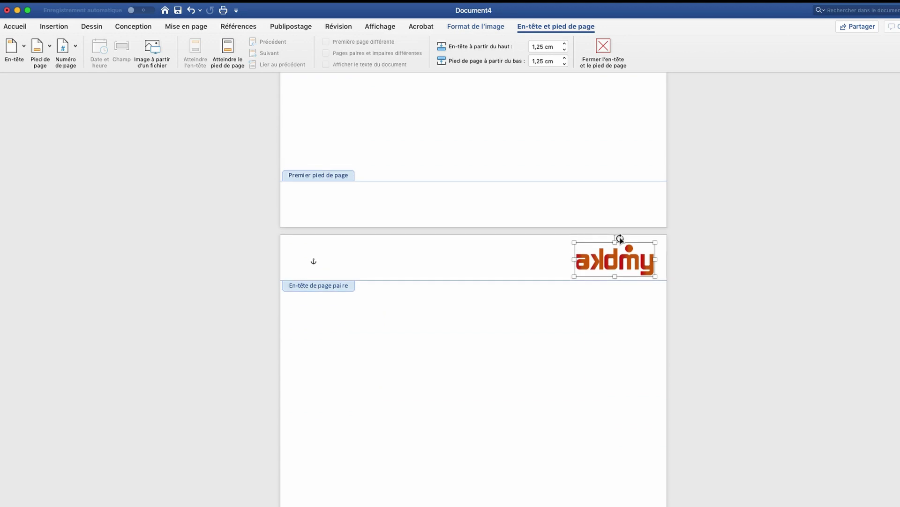
scroll(555, 373, down, 4)
scroll(554, 371, down, 8)
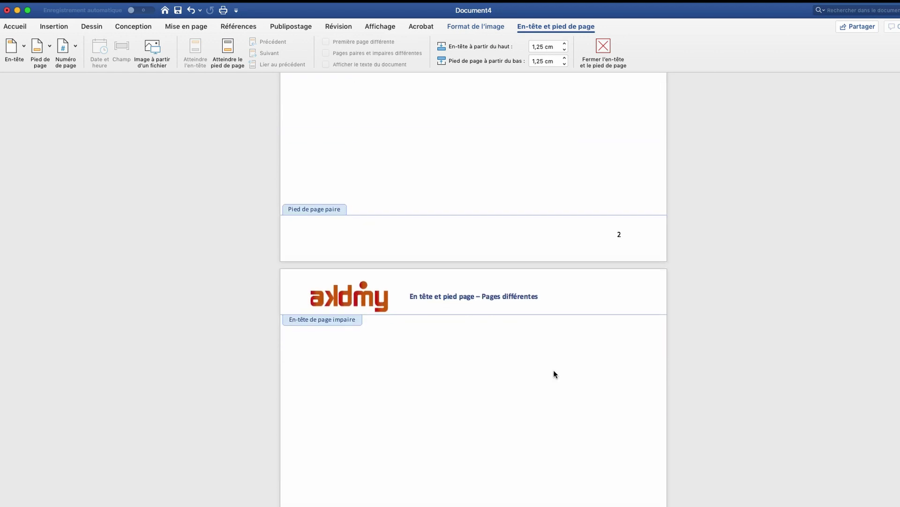
scroll(554, 374, up, 5)
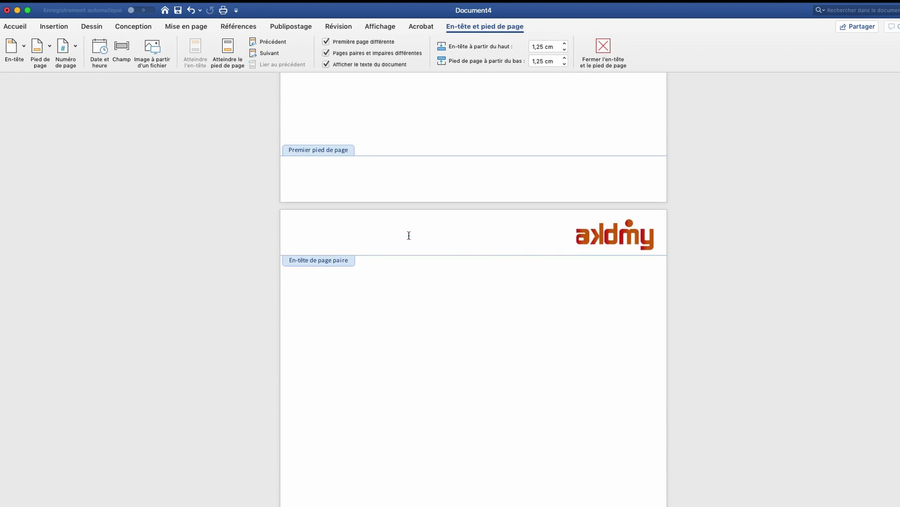
scroll(408, 238, up, 4)
scroll(408, 239, up, 4)
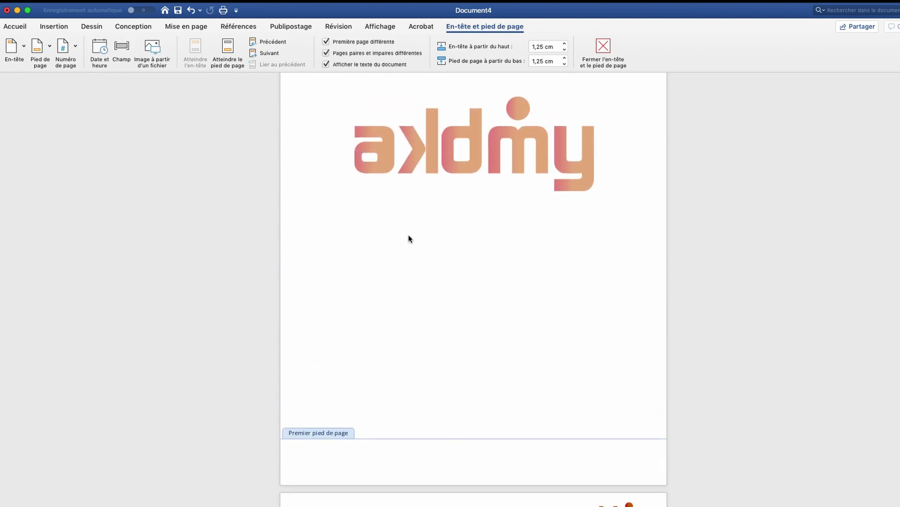